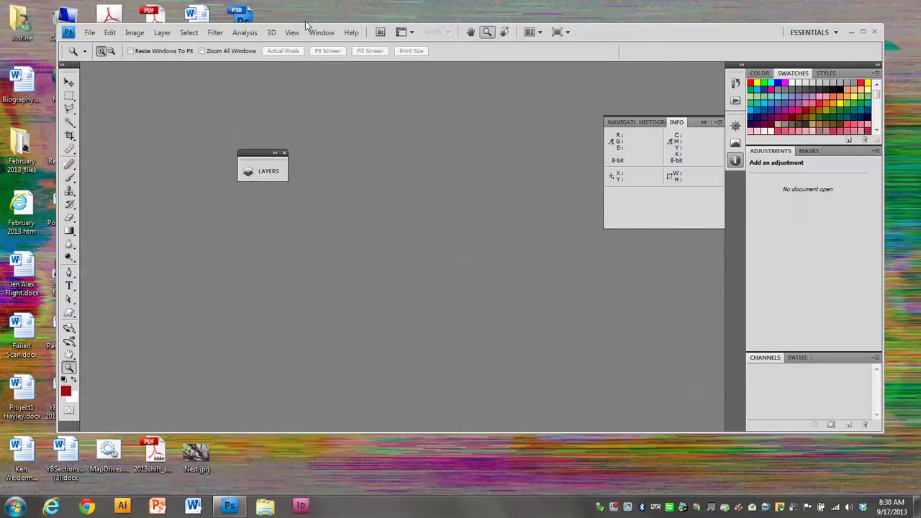
Step: Reset the panel layout to the Essentials (Default) workspace preset
left_click(321, 32)
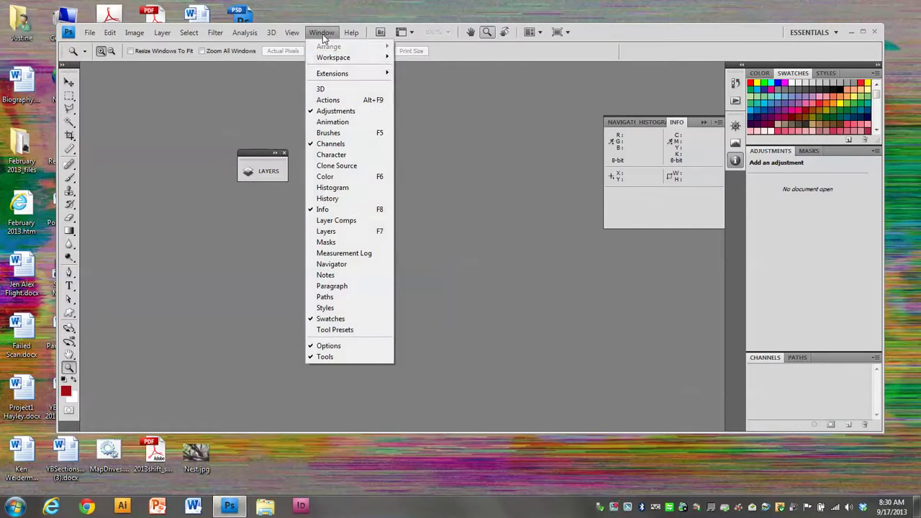
mouse_move(343, 61)
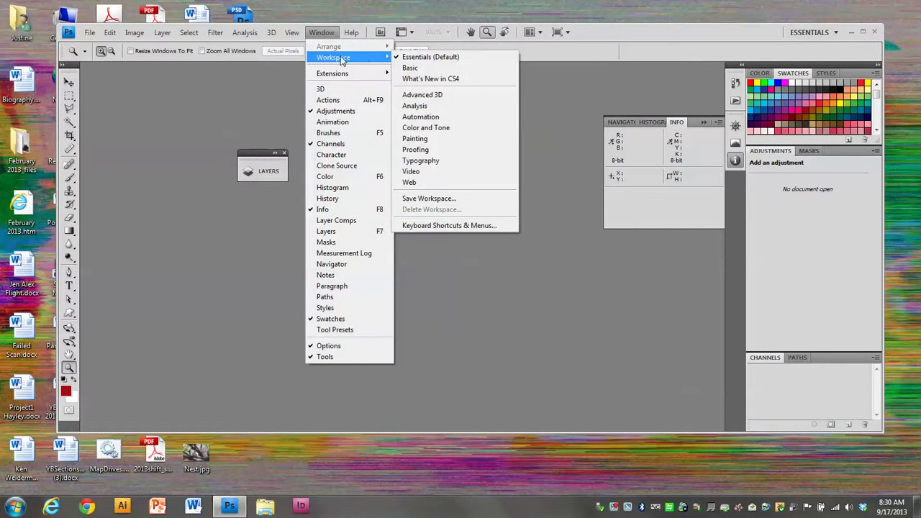
left_click(417, 57)
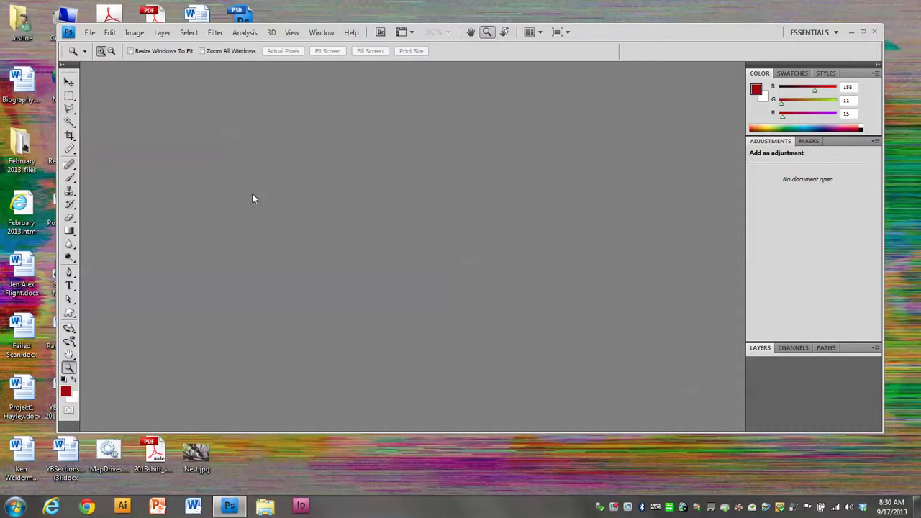
Step: Open Oriole Subdivision.jpg from the Flat Collages folder
left_click(89, 33)
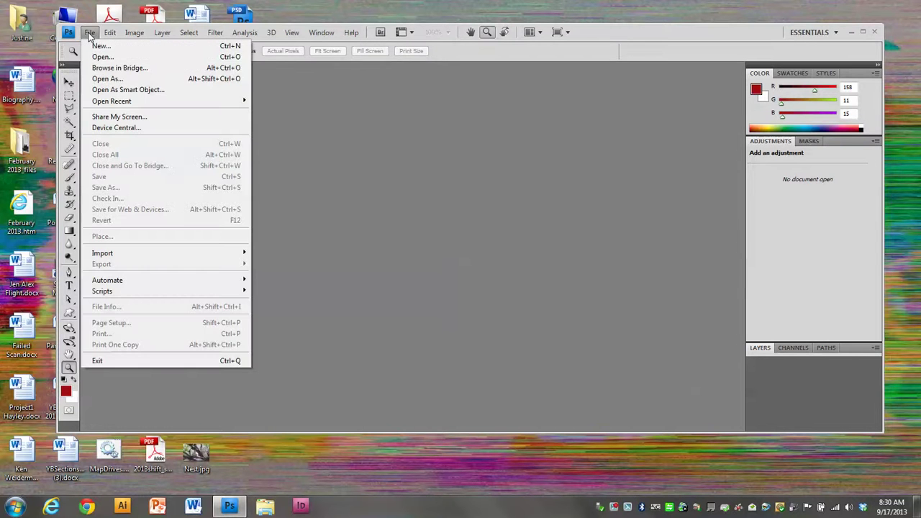
left_click(97, 56)
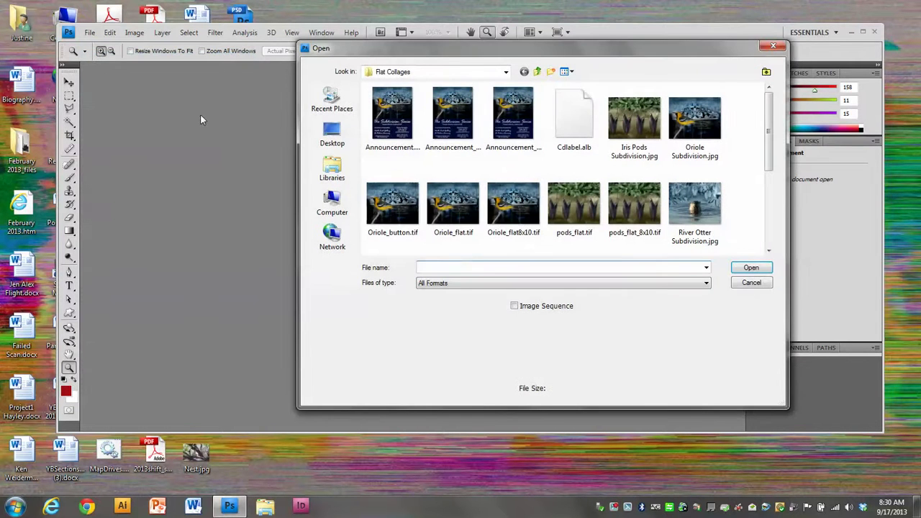
double_click(694, 122)
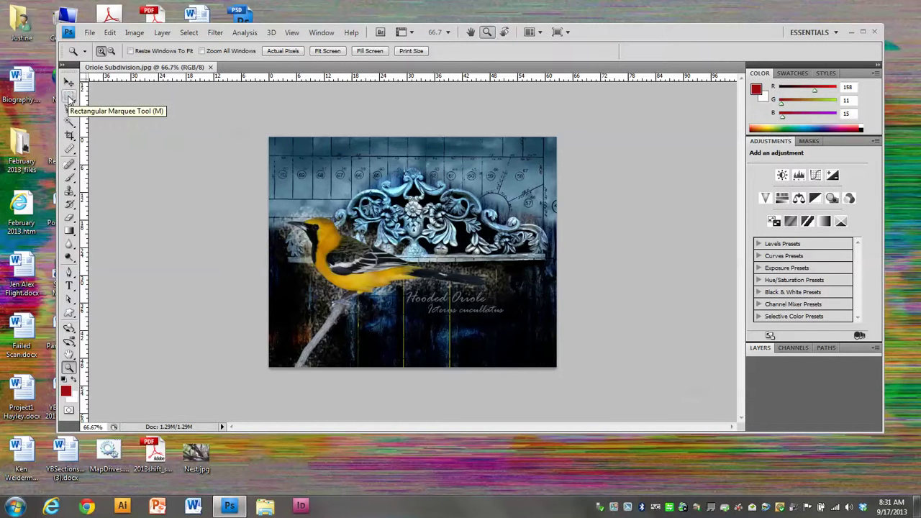
Step: Select the Rectangular Marquee Tool
left_click(70, 97)
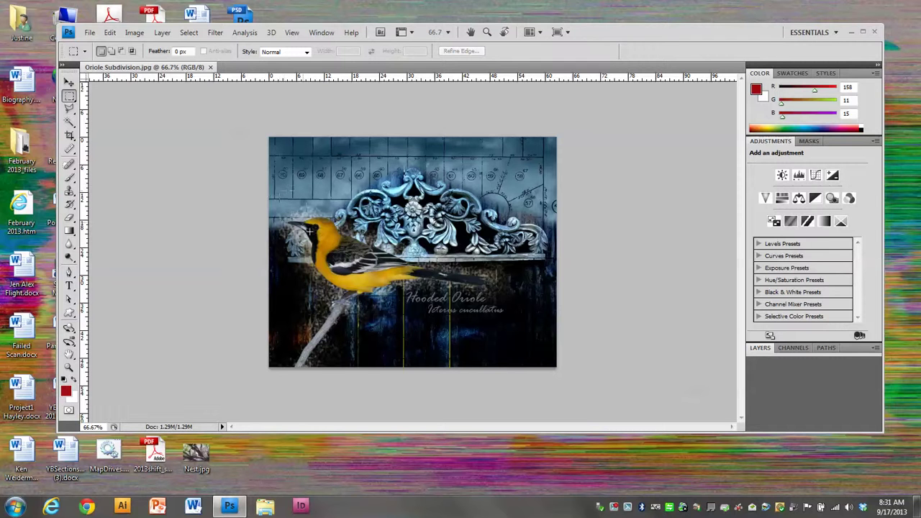
Step: Draw a square selection around the oriole and crop the photo to it
left_click_drag(311, 264, 452, 373)
left_click_drag(449, 362, 491, 366)
left_click_drag(494, 366, 494, 365)
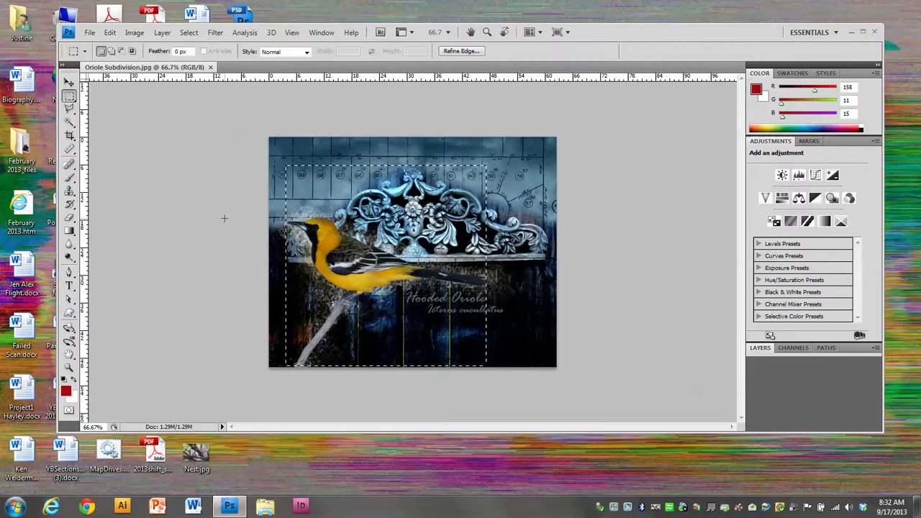
left_click(127, 36)
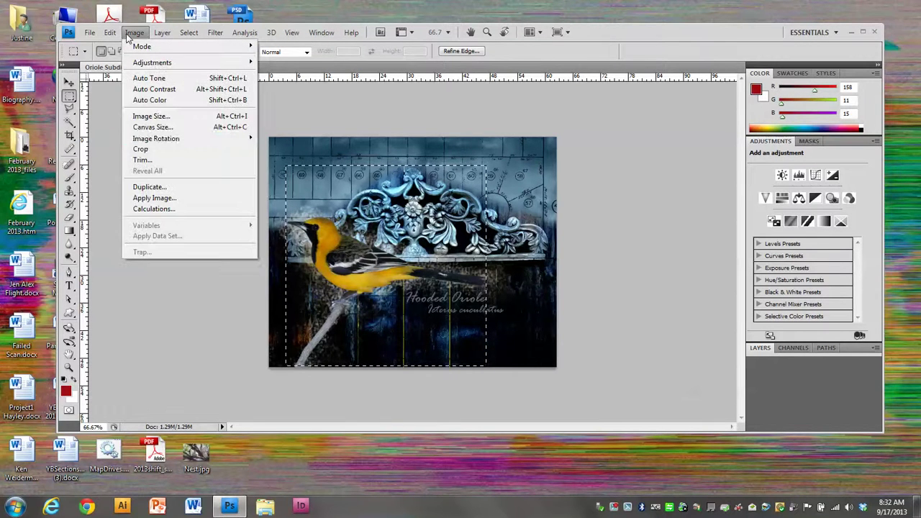
left_click(141, 150)
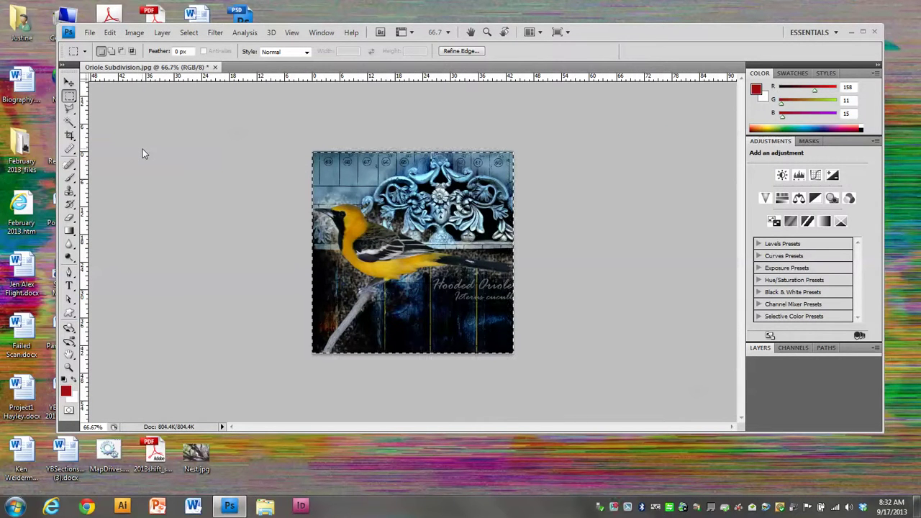
Step: Resize the image from 524 to 80 pixels wide, keeping pixel units and proportions (80 × 80)
left_click(135, 33)
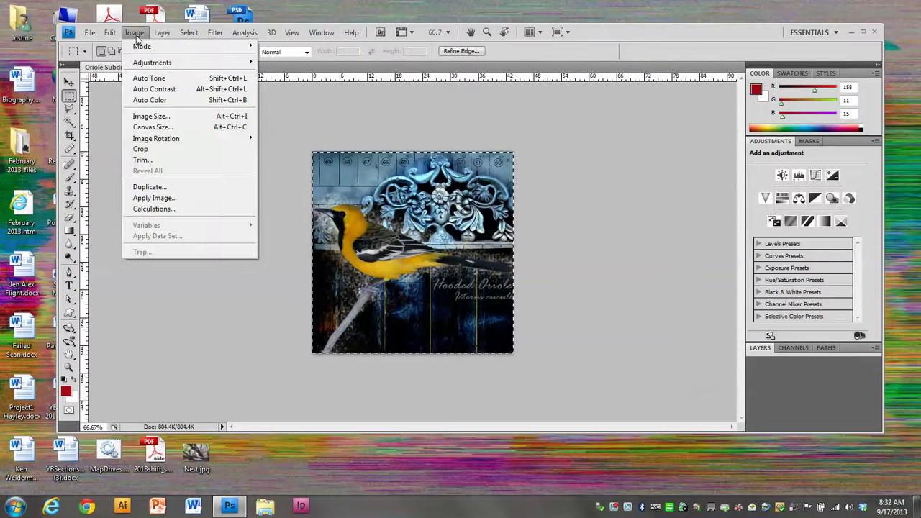
left_click(151, 116)
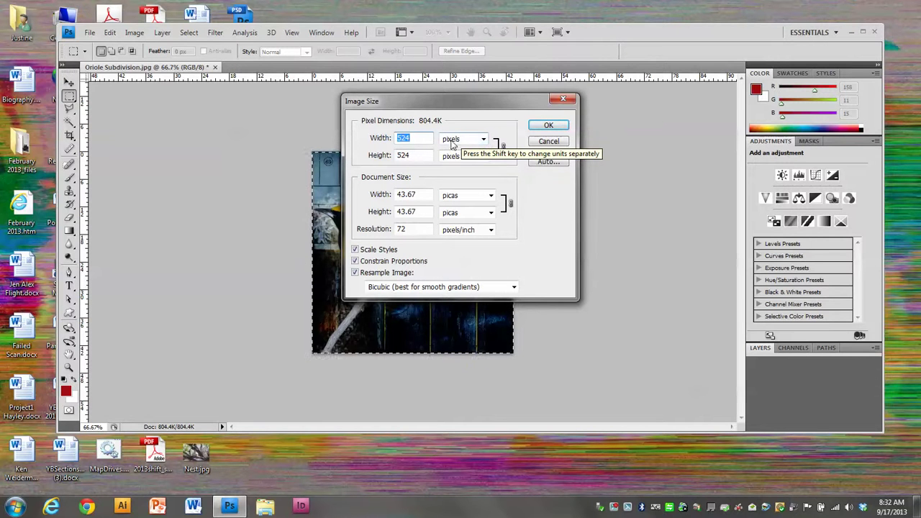
left_click(483, 140)
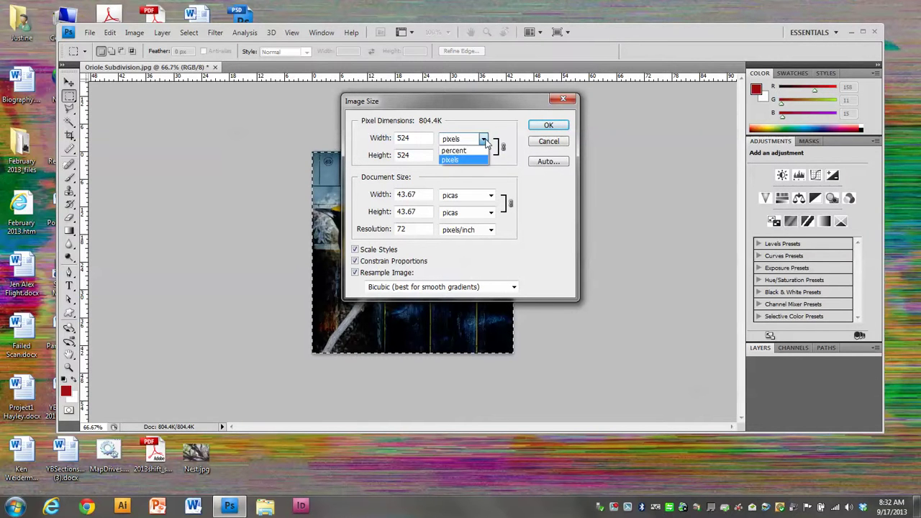
left_click(454, 160)
left_click(460, 156)
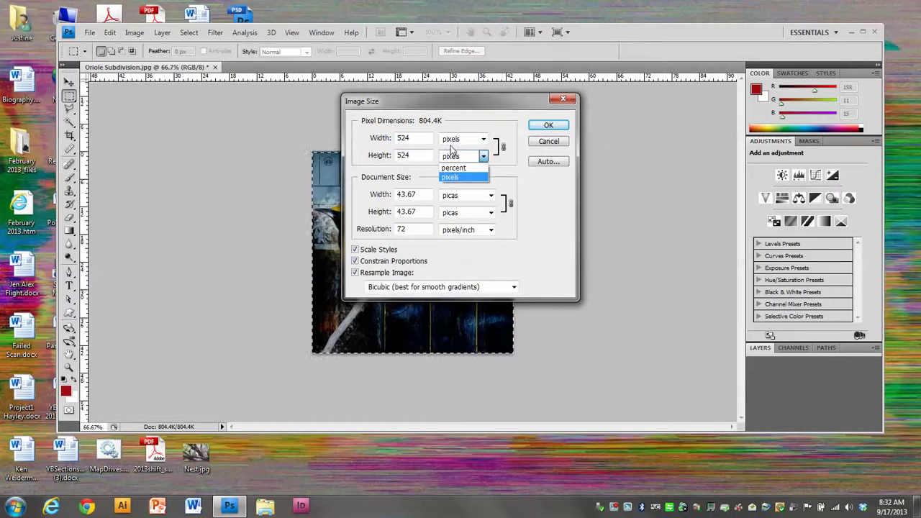
left_click(452, 154)
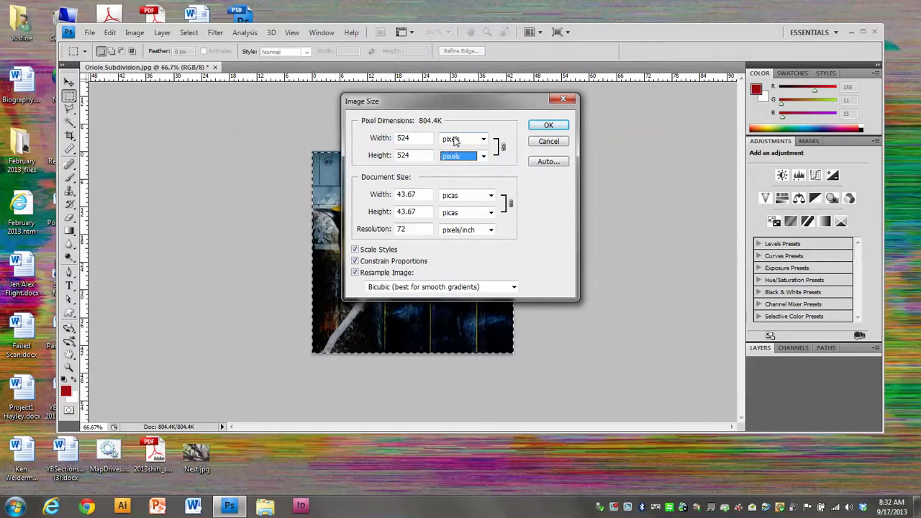
double_click(414, 138)
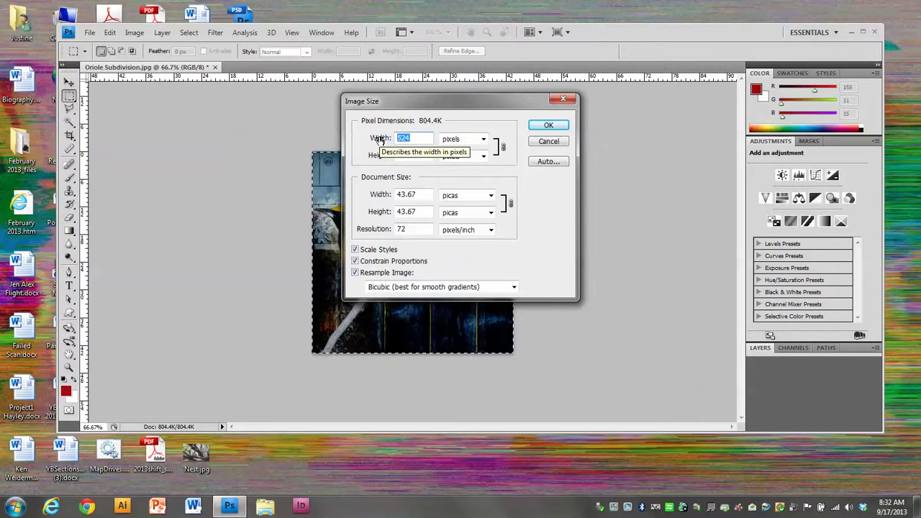
type("80")
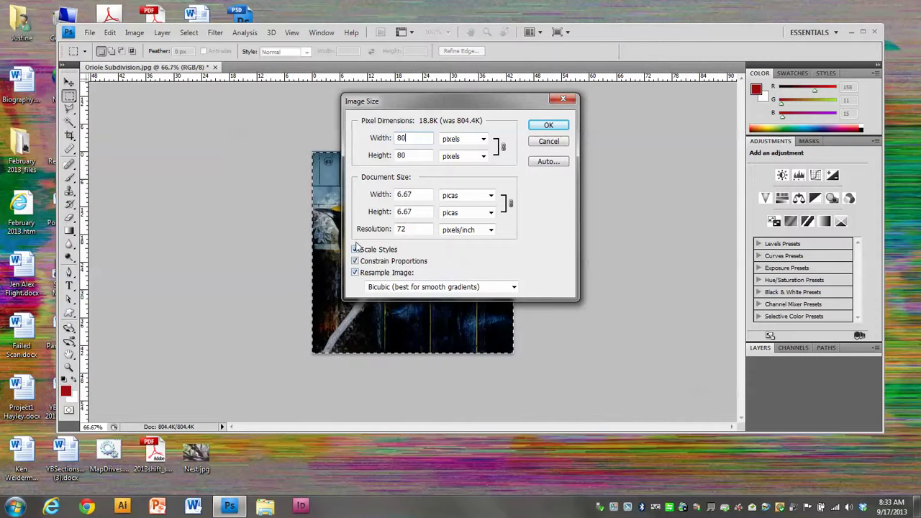
left_click(548, 127)
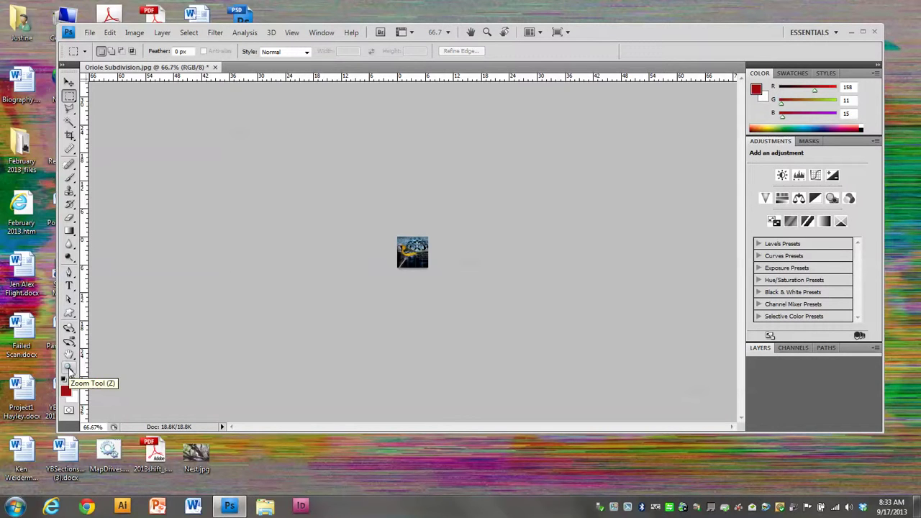
Step: View the 80 × 80 image at Actual Pixels with the Zoom Tool
left_click(69, 369)
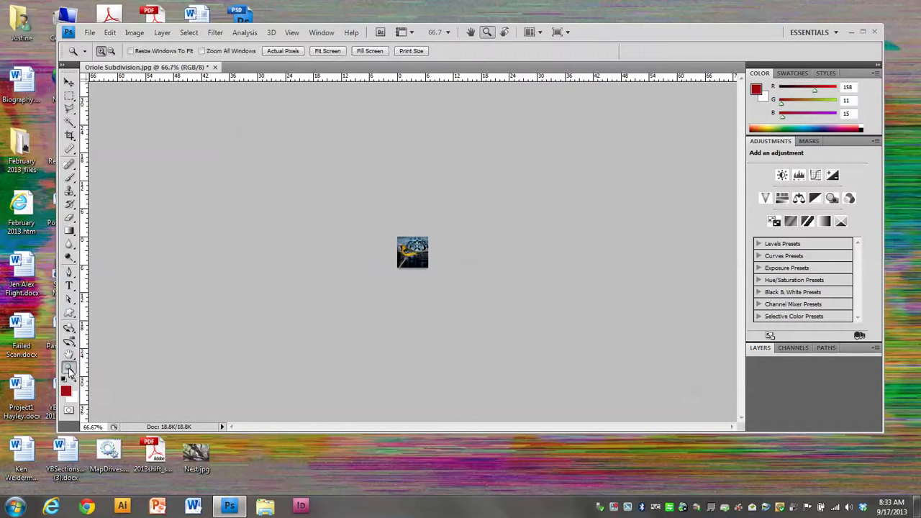
left_click(274, 52)
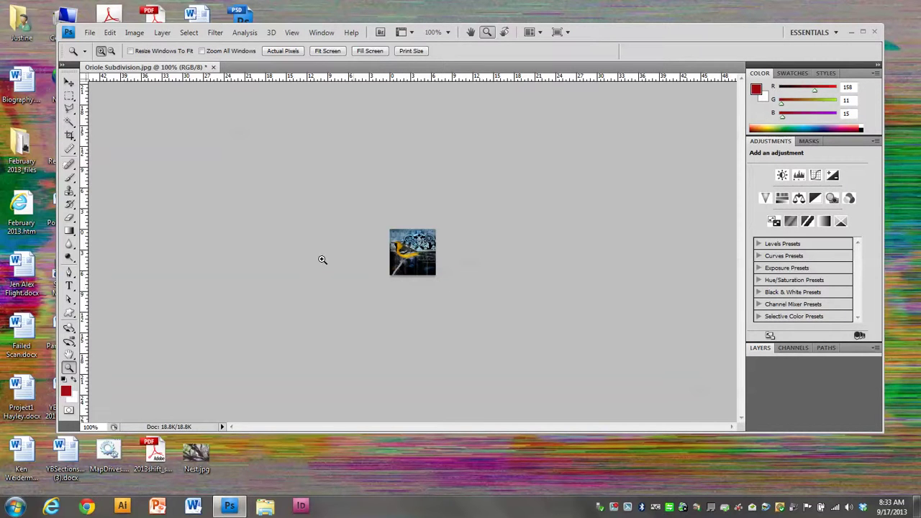
Step: Save the image as JPEG 'avatar justine' with quality 6
left_click(88, 34)
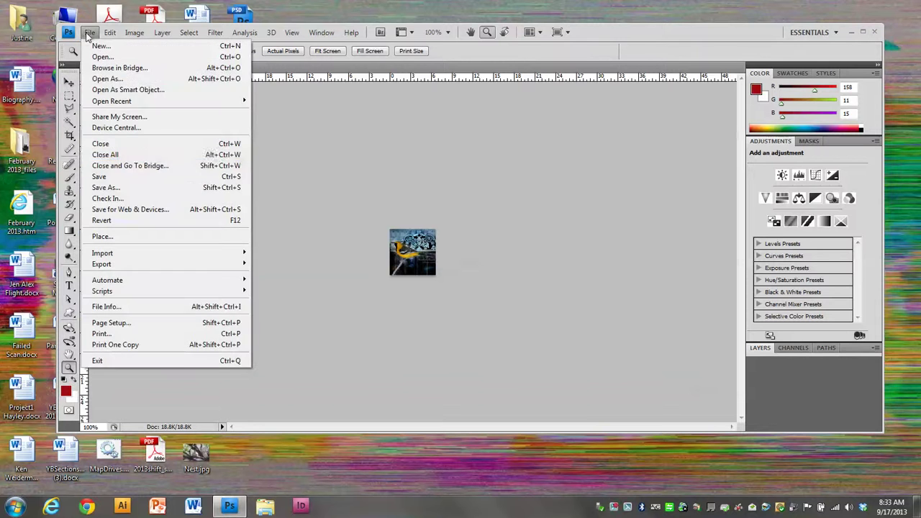
left_click(151, 188)
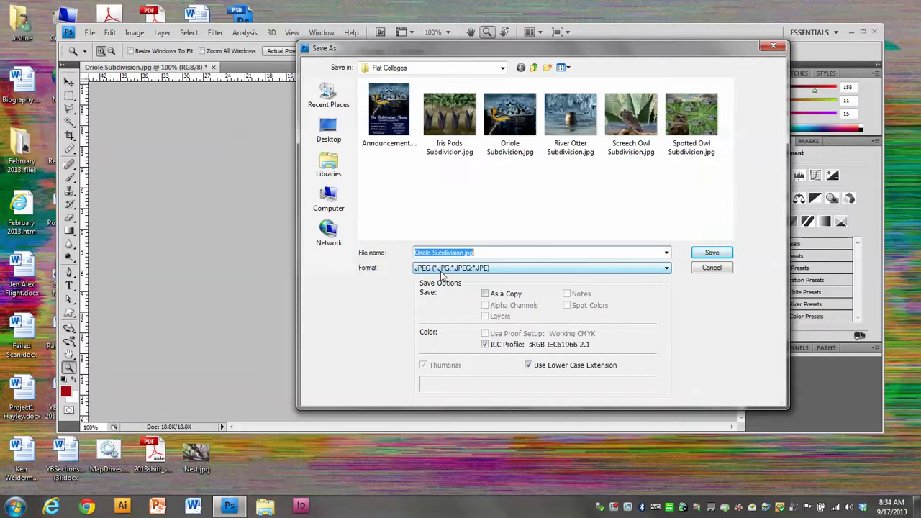
type("avatar")
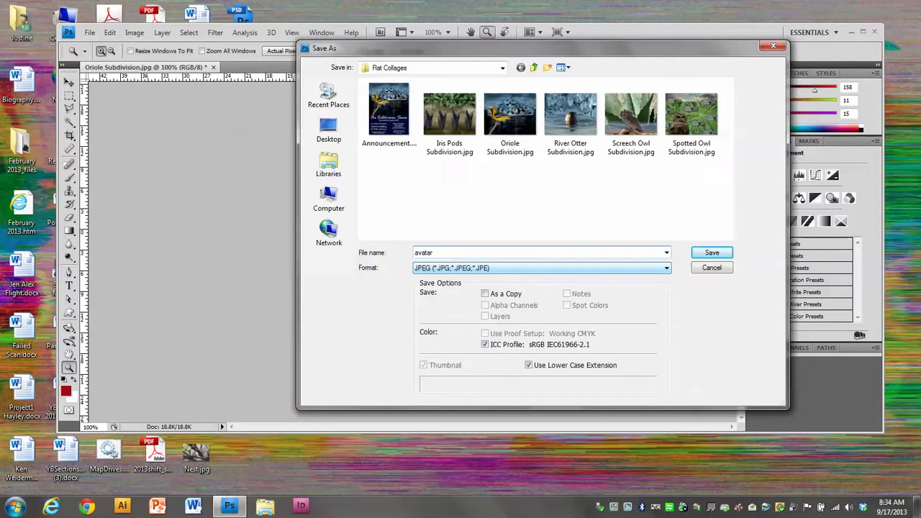
type(" justine")
left_click(668, 272)
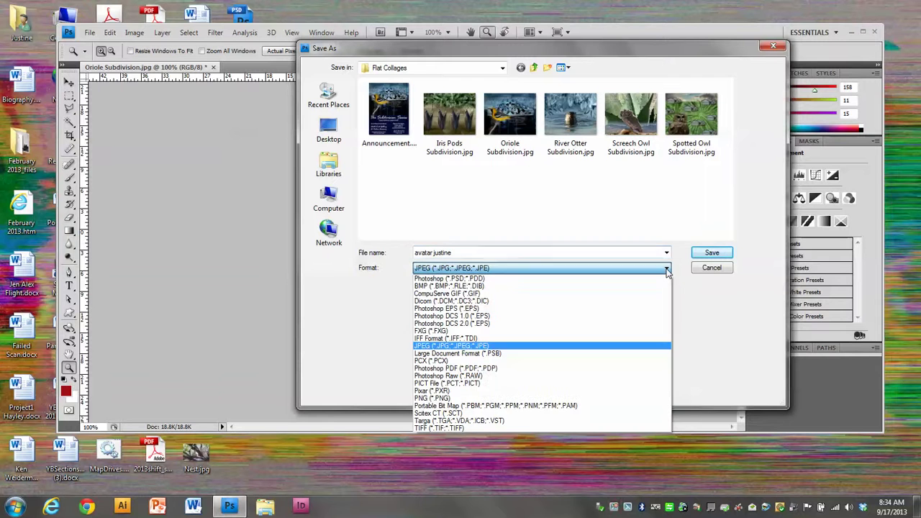
left_click(608, 347)
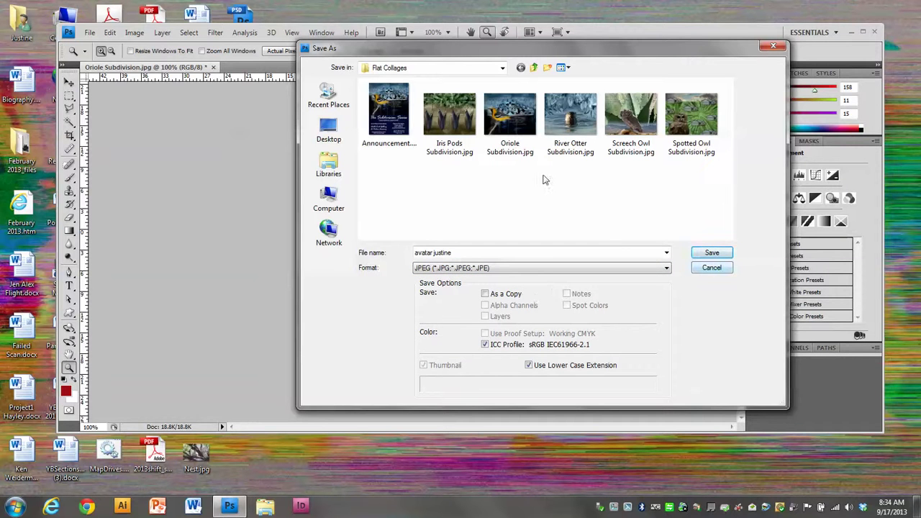
left_click(710, 255)
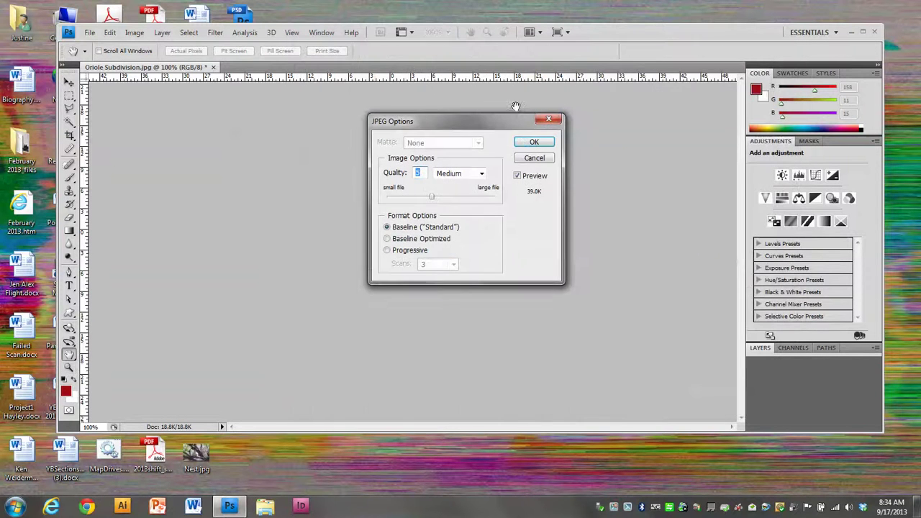
type("6")
left_click(535, 141)
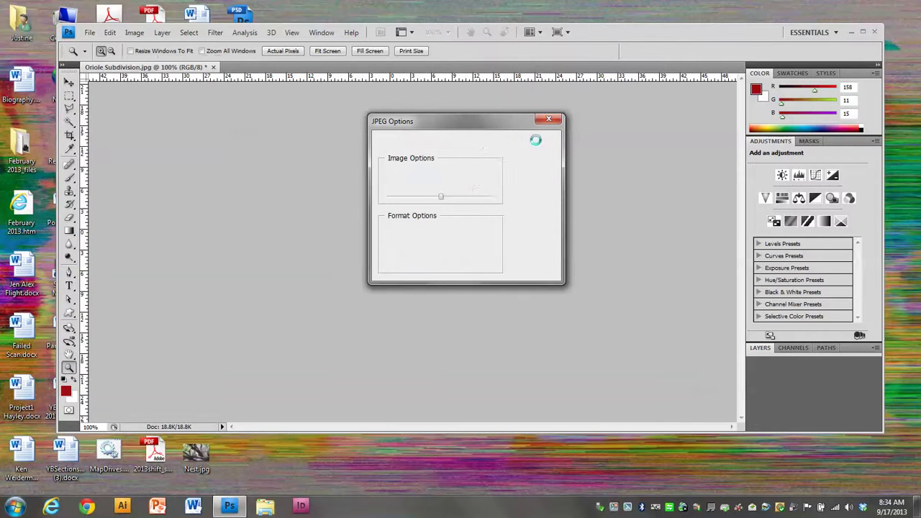